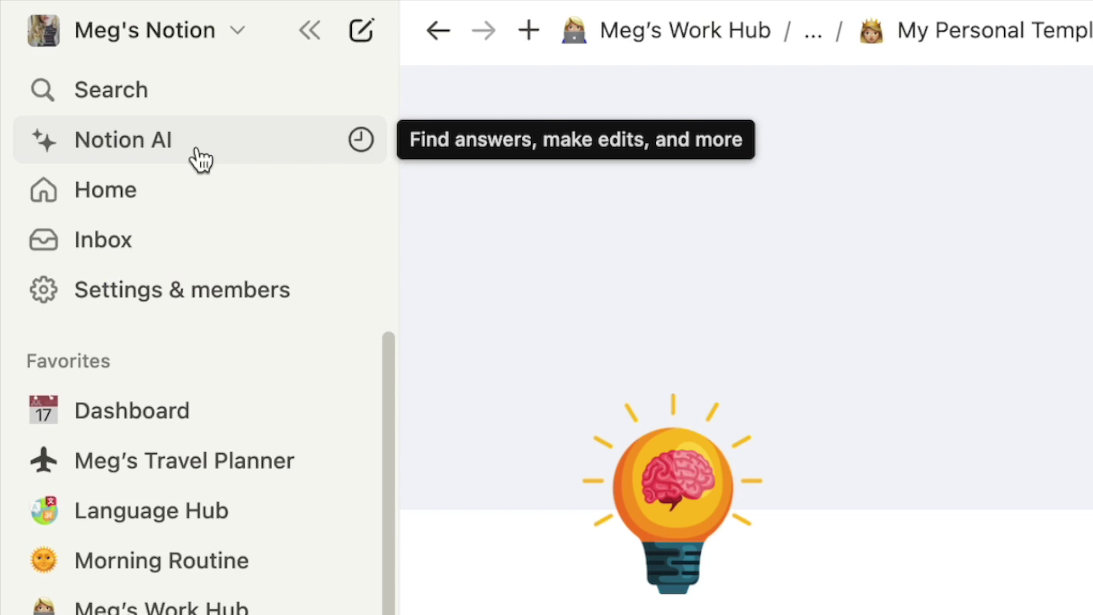
# Step: Open Notion AI from the left sidebar
pyautogui.click(198, 160)
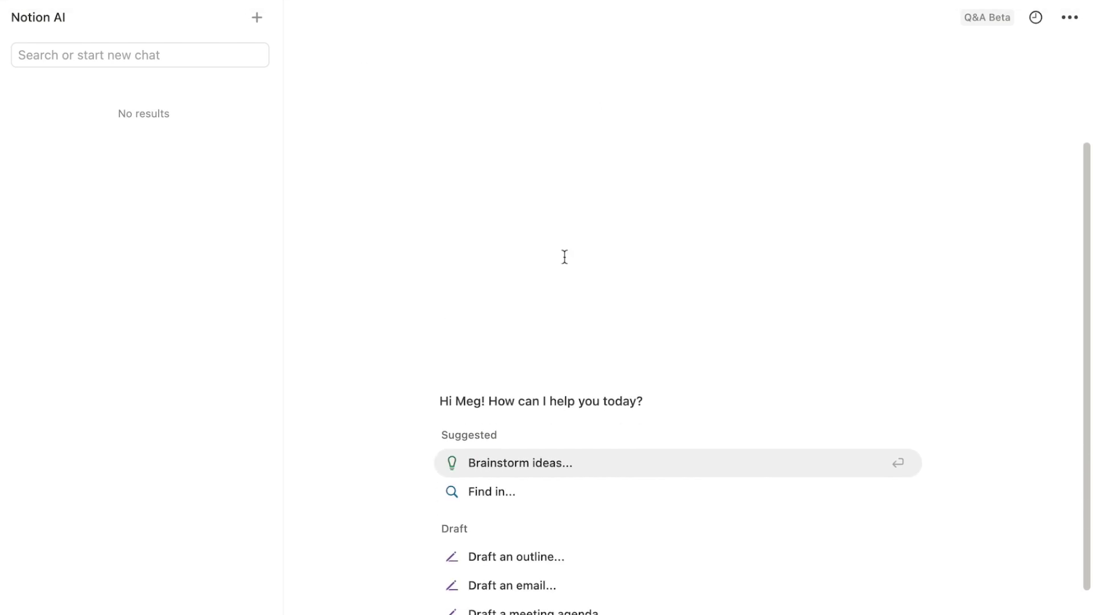
pyautogui.scroll(-2, 577, 248)
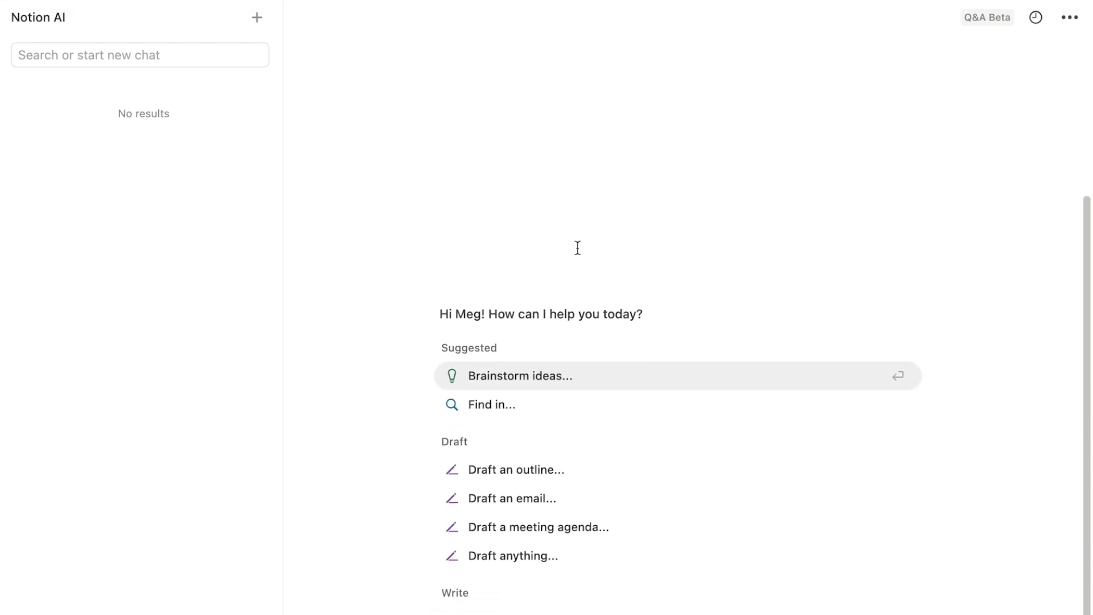
pyautogui.scroll(-1, 611, 310)
pyautogui.scroll(-2, 612, 317)
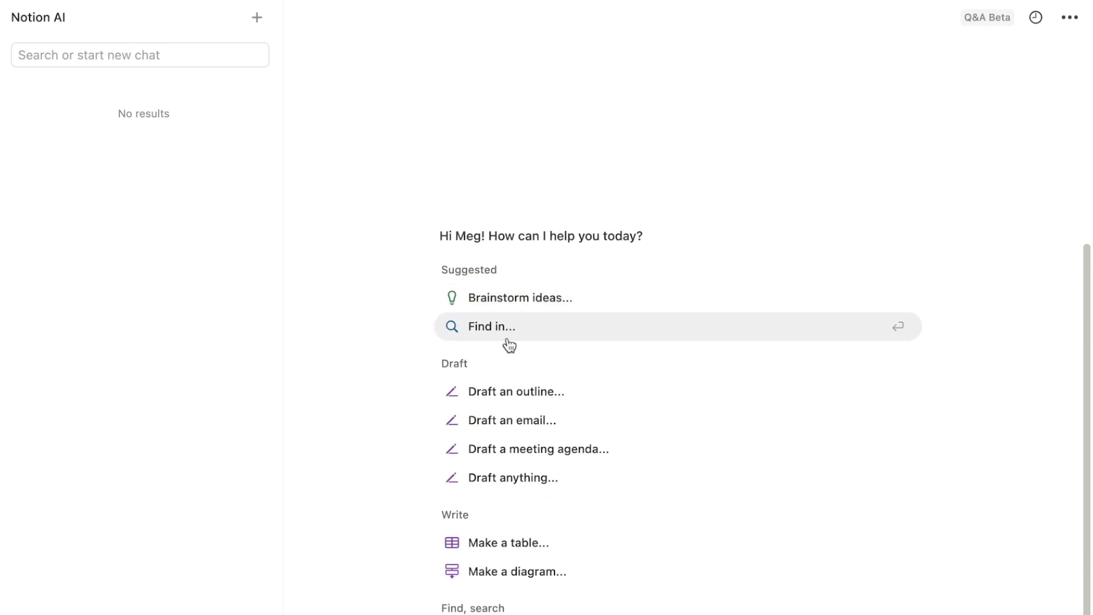
pyautogui.scroll(-2, 525, 546)
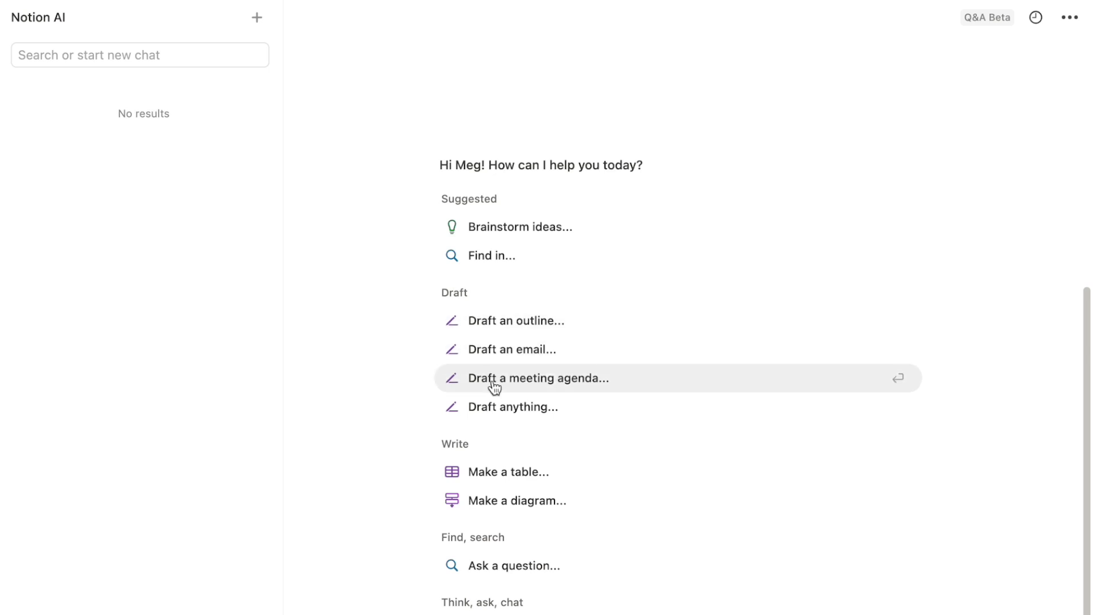
pyautogui.scroll(-1, 504, 419)
pyautogui.scroll(-1, 490, 450)
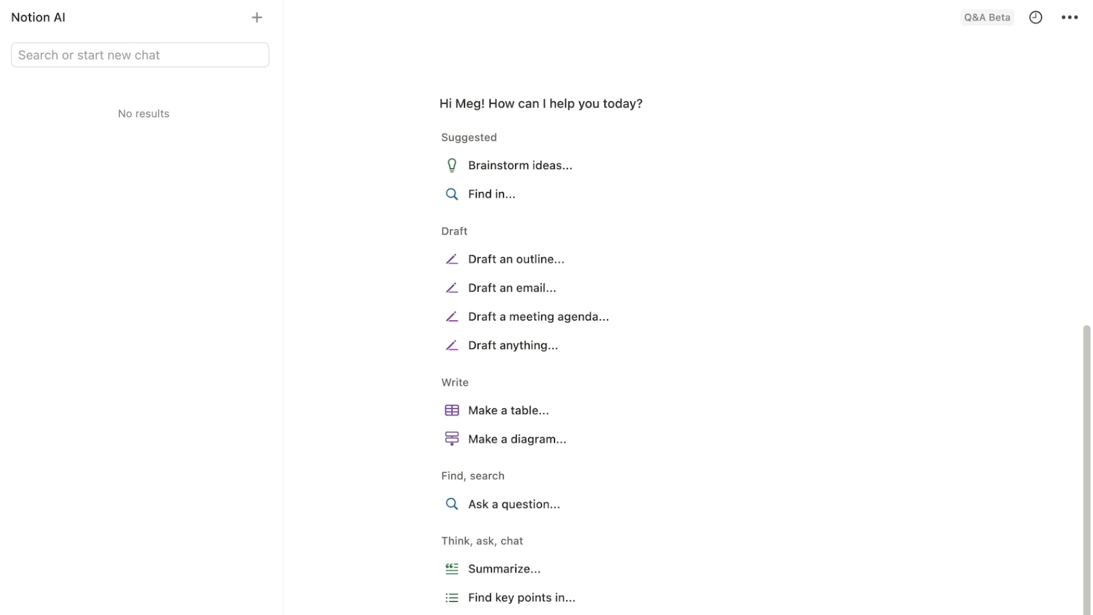
# Step: Start the 'Draft an email' suggested prompt in the full-page Notion AI chat
pyautogui.click(524, 296)
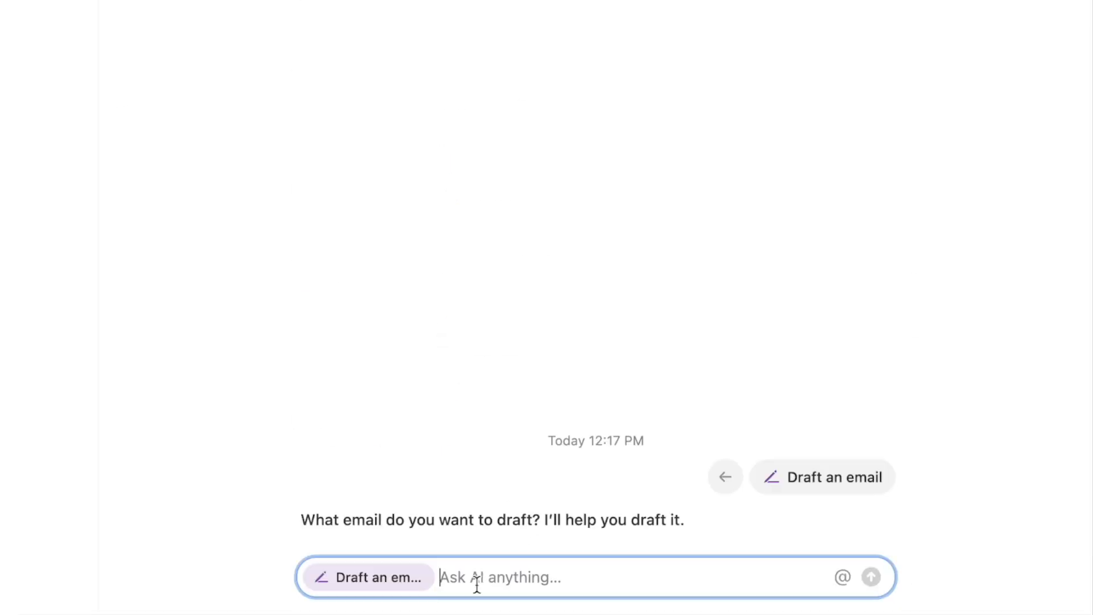
pyautogui.write('a quote f')
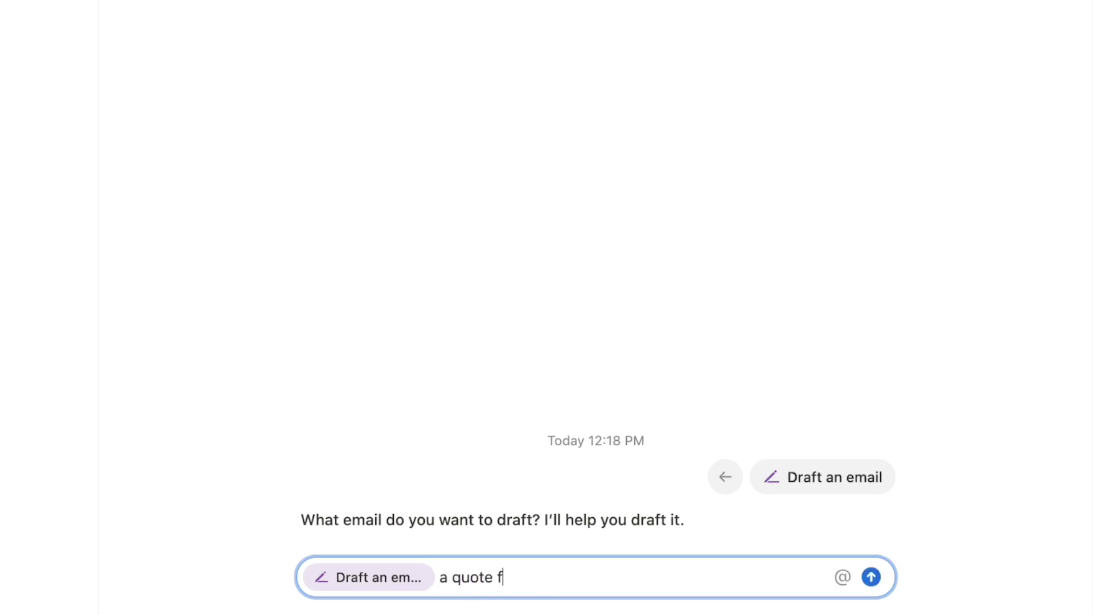
pyautogui.write('or new windows')
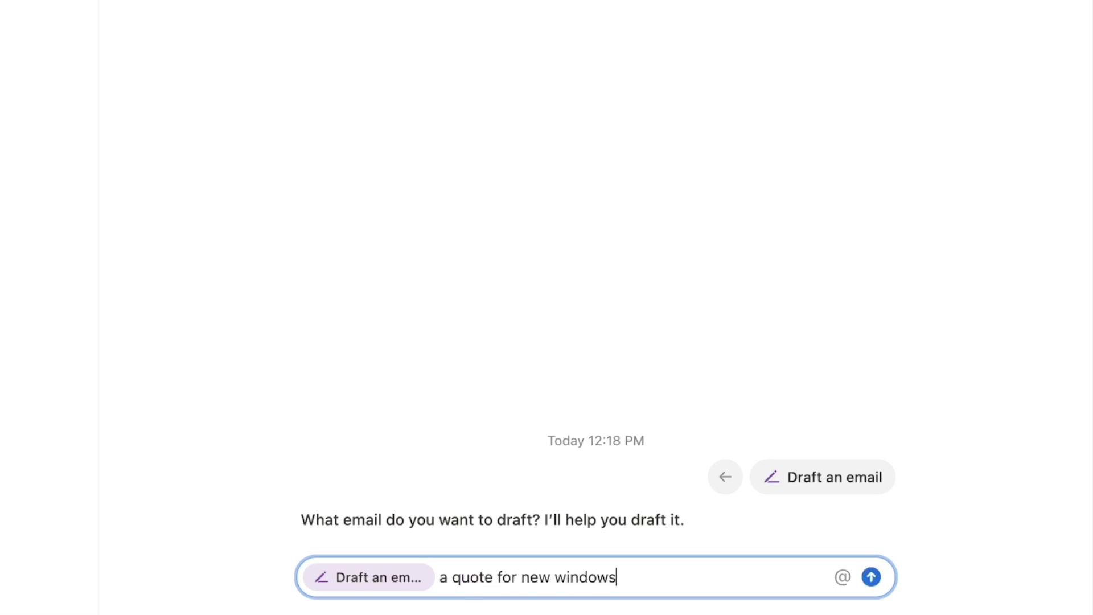
# Step: Send the AI a request to draft an email asking for a quote for new windows
pyautogui.press('Return')
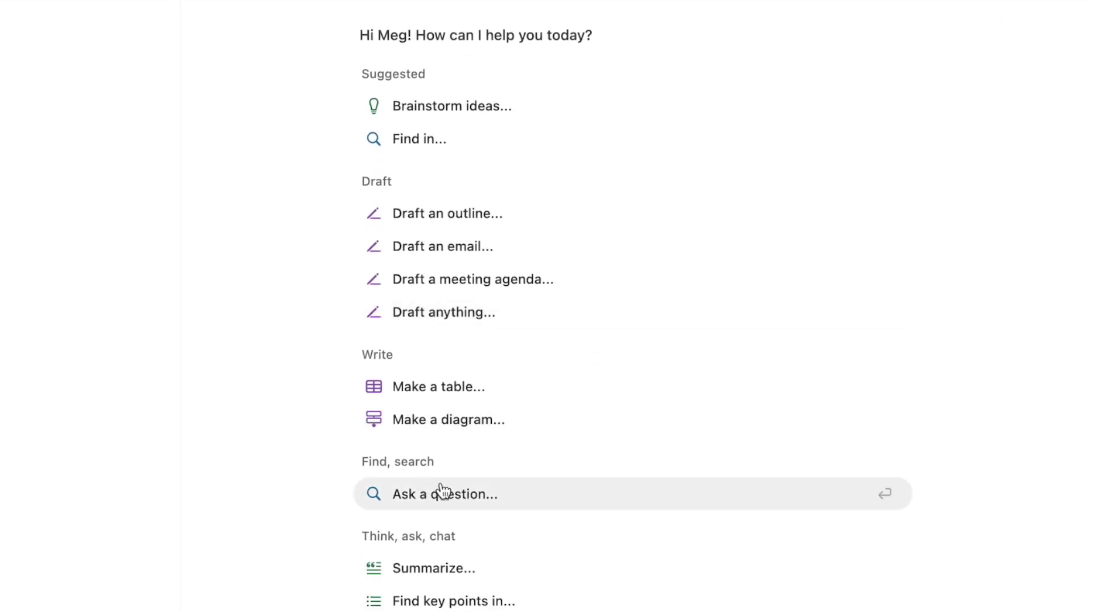
pyautogui.click(461, 495)
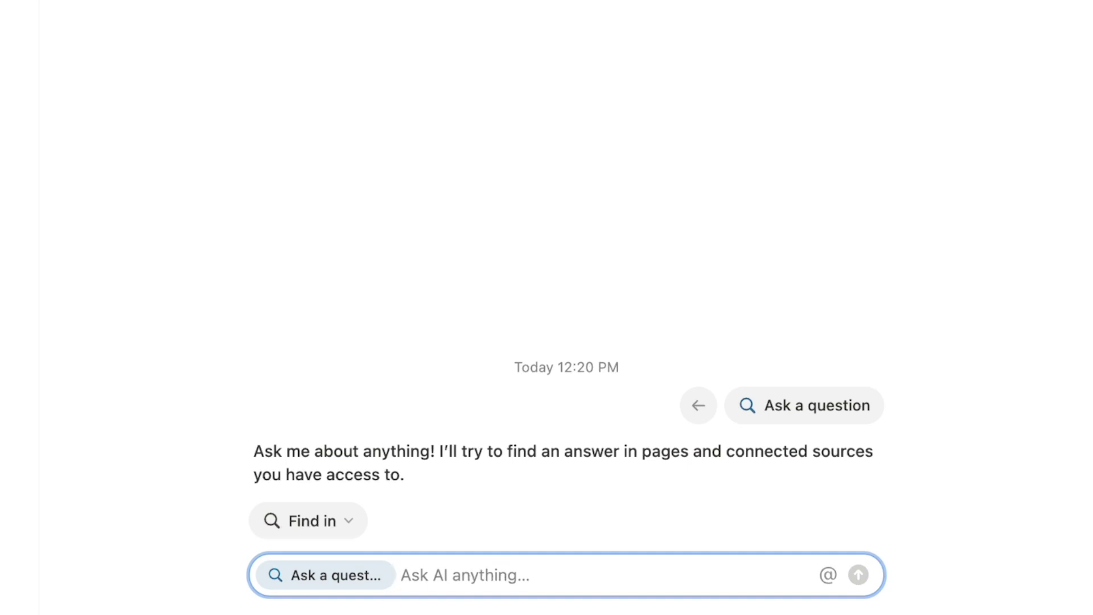
pyautogui.write('what were the thing')
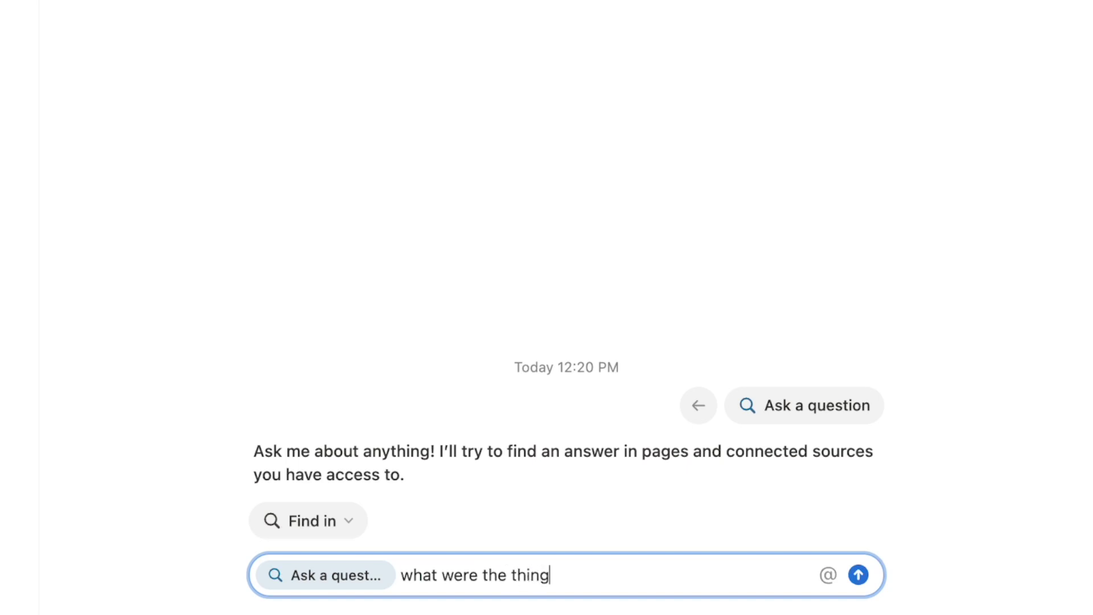
pyautogui.write('s I wanted to do ')
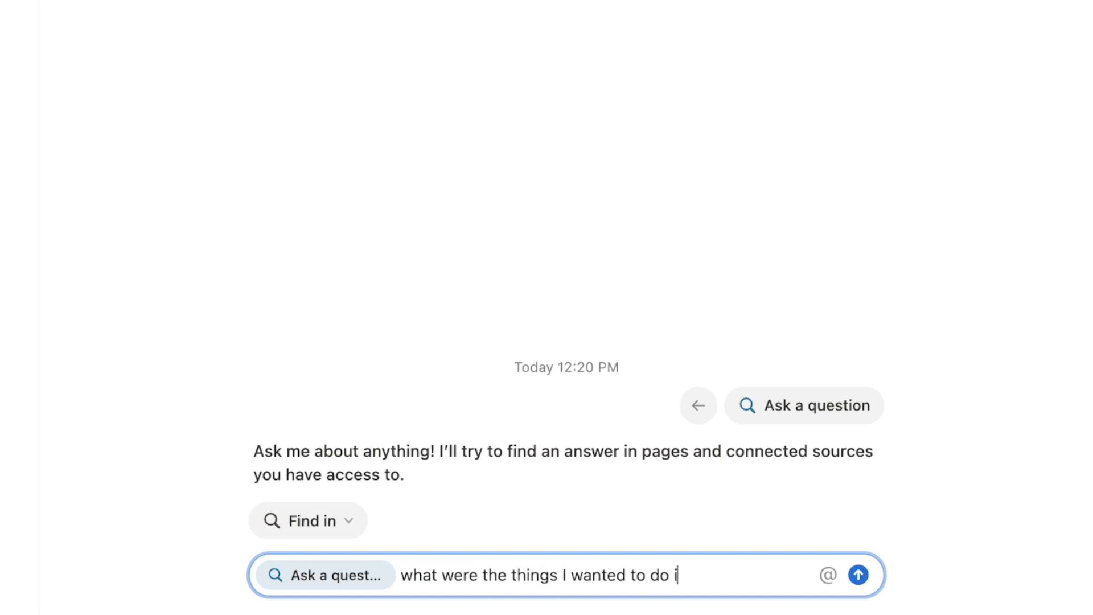
pyautogui.write('in Copenhagen')
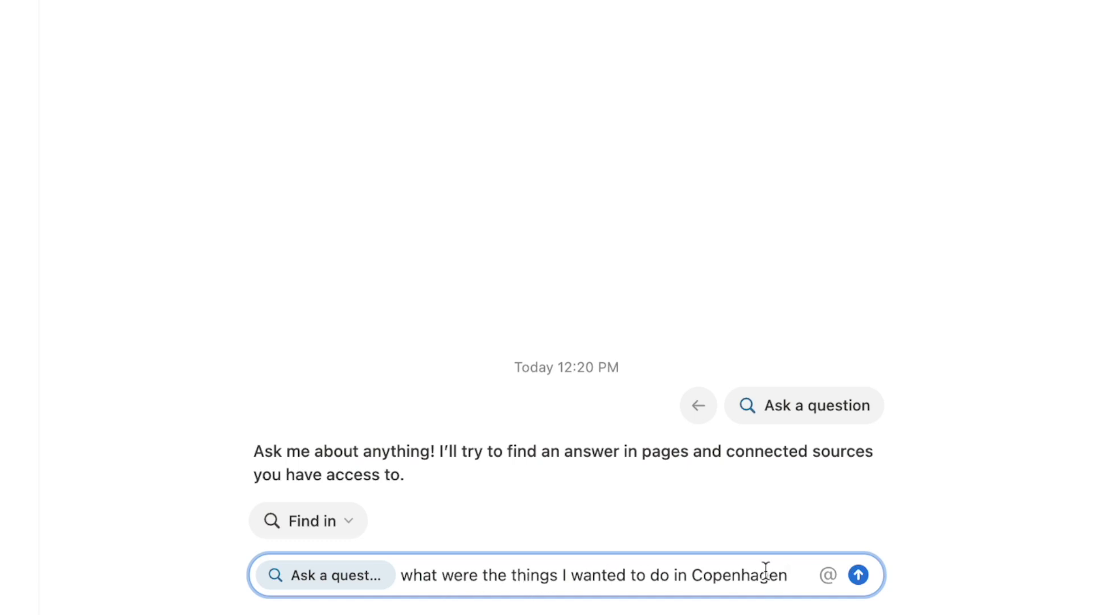
# Step: Ask the AI what you wanted to do in Copenhagen, then bring up the assistant over the Roman Empire page
pyautogui.press('Return')
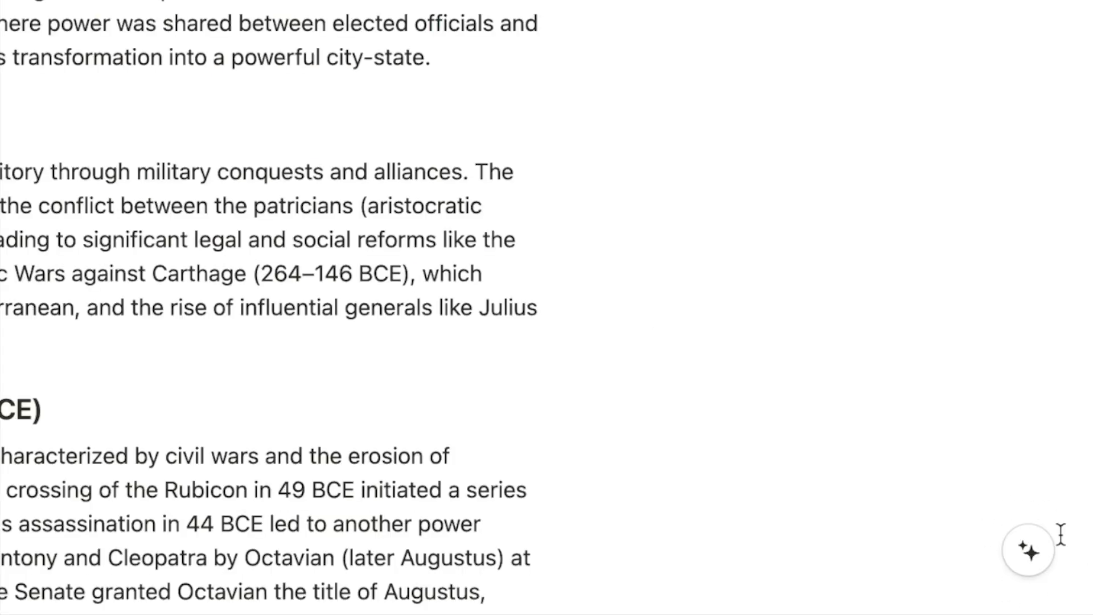
pyautogui.click(1028, 552)
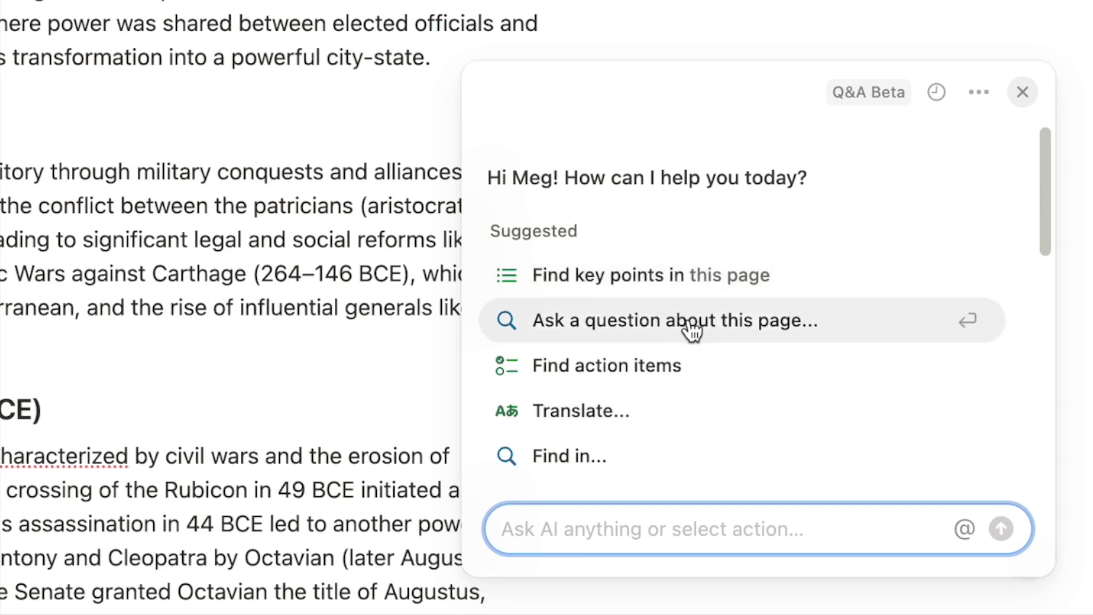
pyautogui.scroll(-2, 682, 419)
pyautogui.scroll(-2, 682, 419)
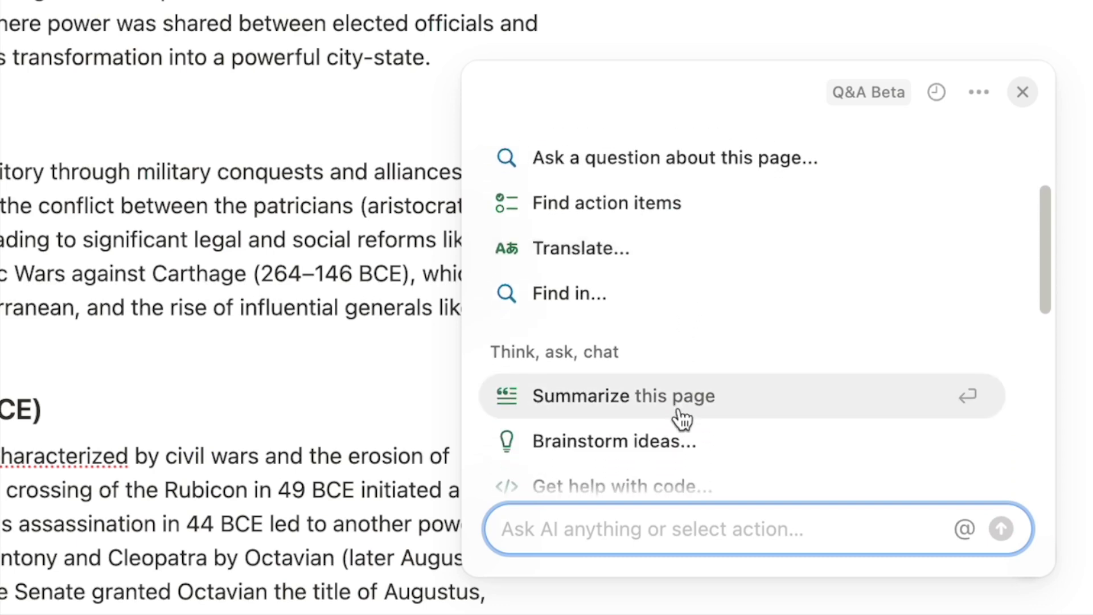
pyautogui.scroll(-2, 682, 419)
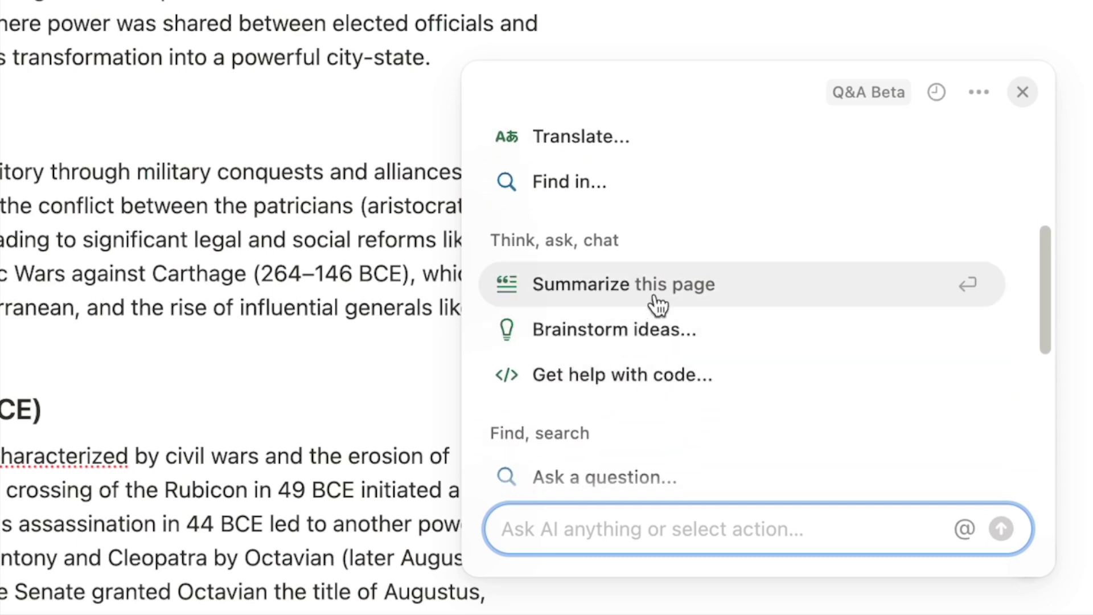
pyautogui.scroll(1, 650, 299)
pyautogui.scroll(2, 646, 298)
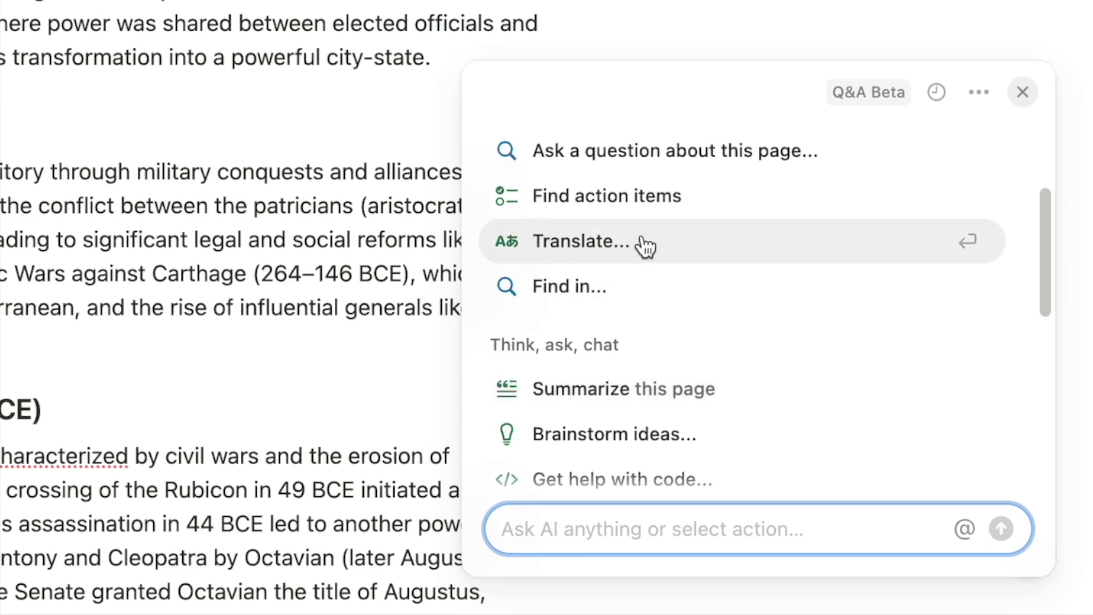
pyautogui.scroll(-1, 695, 248)
pyautogui.scroll(-2, 599, 264)
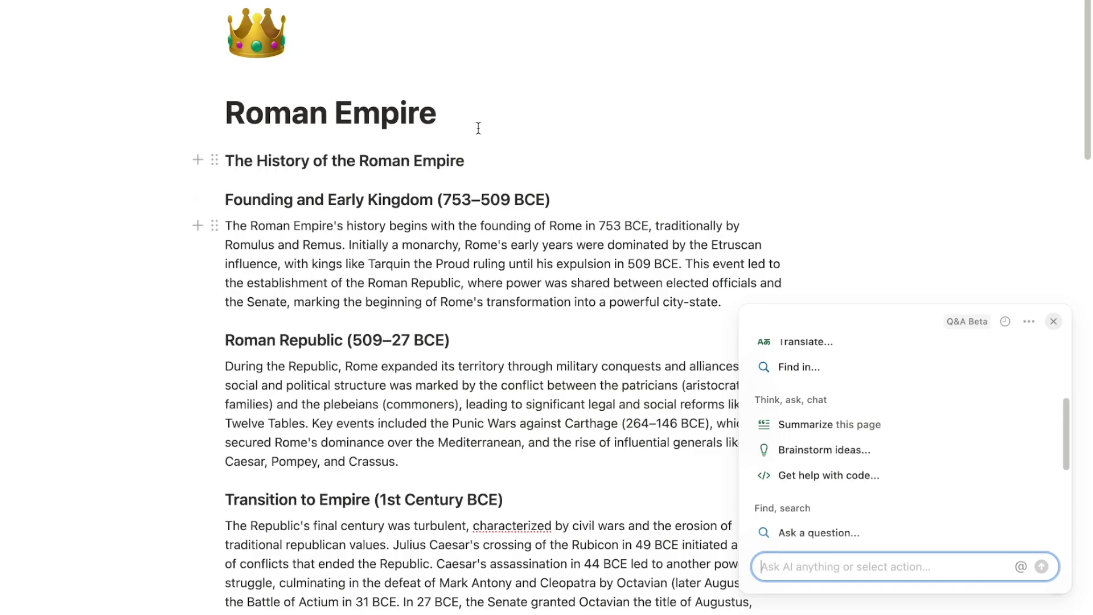
pyautogui.scroll(-1, 479, 129)
pyautogui.scroll(-5, 500, 171)
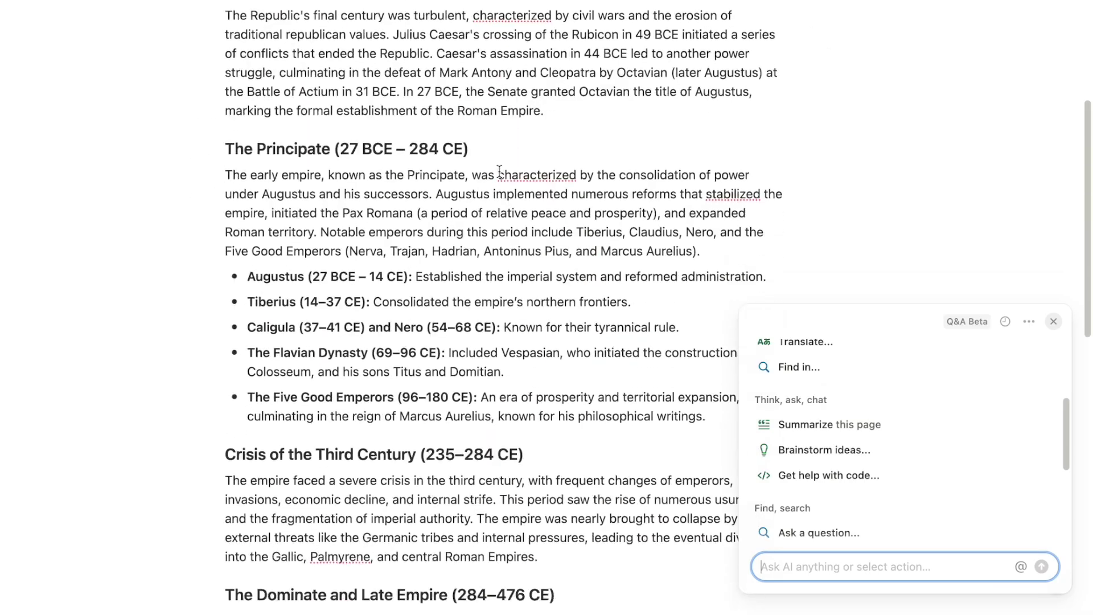
pyautogui.scroll(-4, 500, 171)
pyautogui.scroll(-2, 499, 171)
pyautogui.scroll(10, 500, 171)
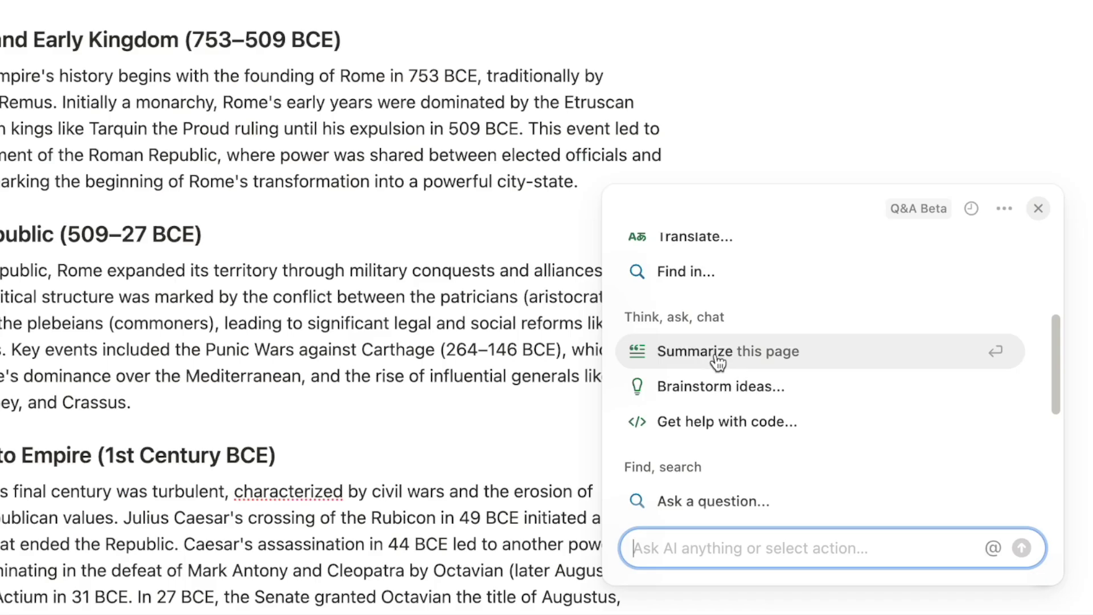
# Step: Generate an AI summary of the Roman Empire page, then begin a new AI chat
pyautogui.click(733, 352)
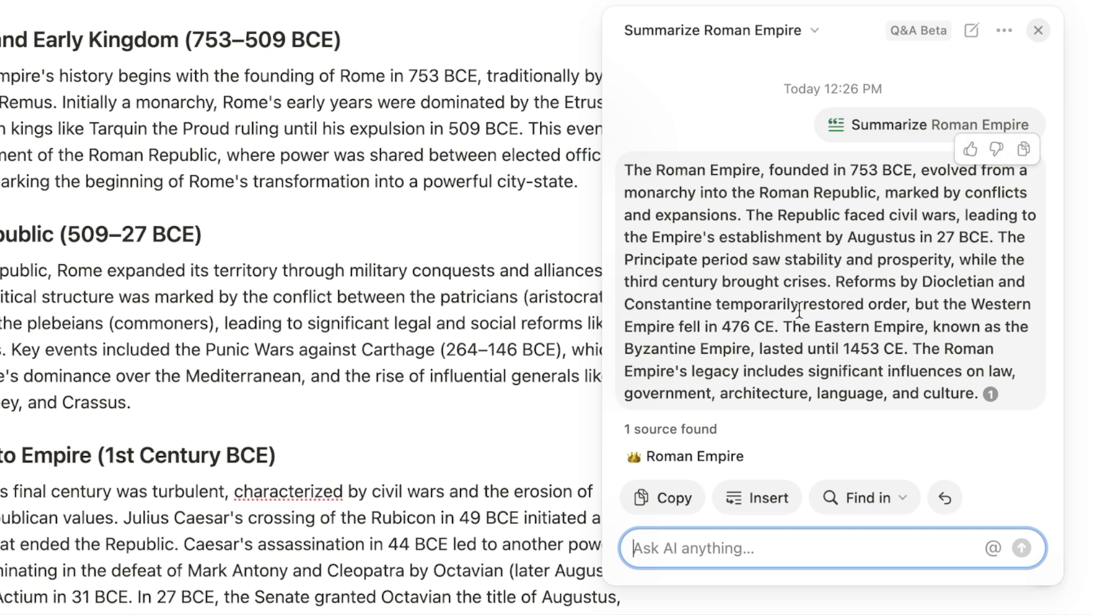
pyautogui.click(971, 31)
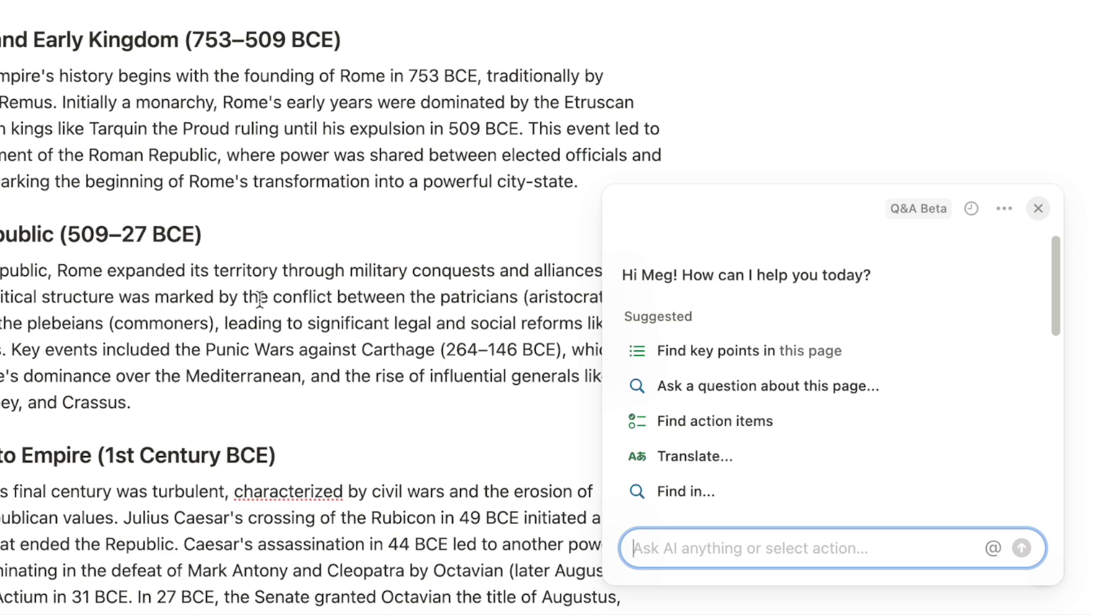
# Step: Translate the Roman Empire page into Spanish with Notion AI
pyautogui.click(731, 465)
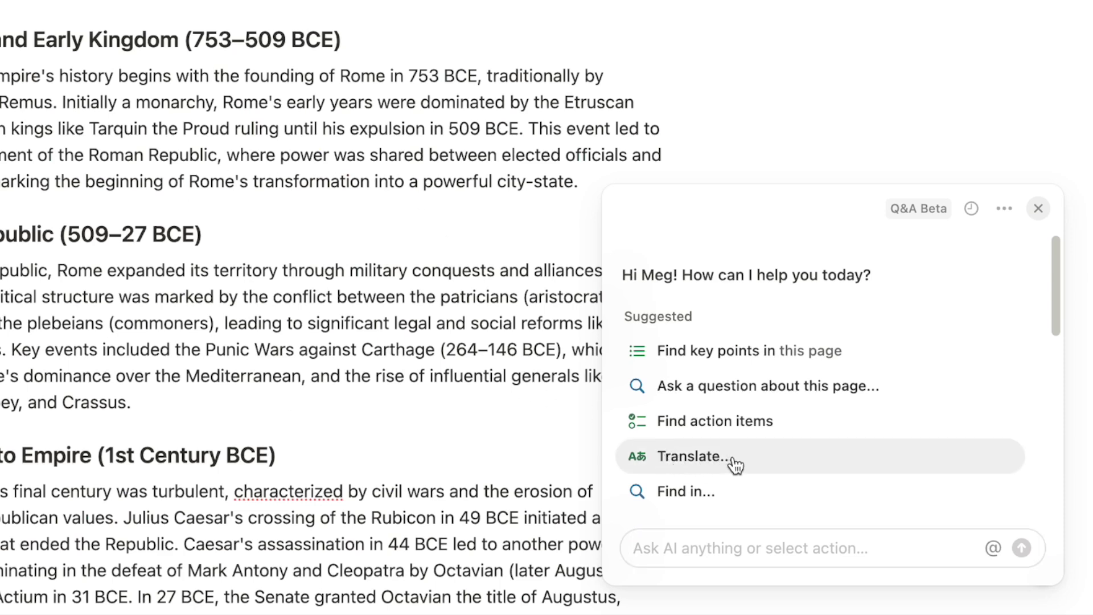
pyautogui.scroll(-1, 771, 427)
pyautogui.scroll(-3, 771, 427)
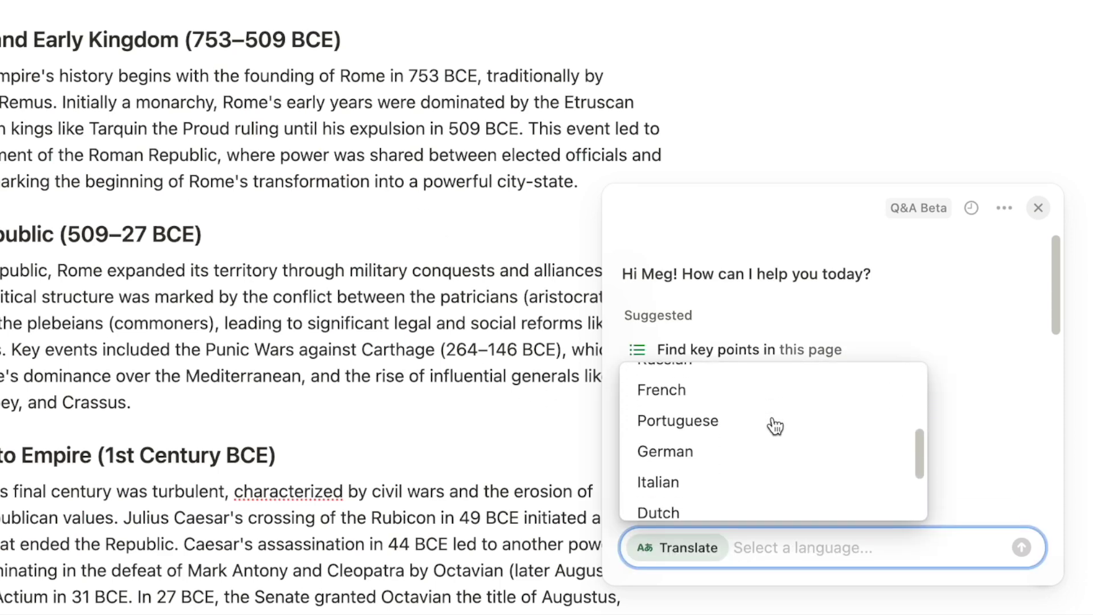
pyautogui.scroll(-2, 774, 427)
pyautogui.scroll(1, 745, 479)
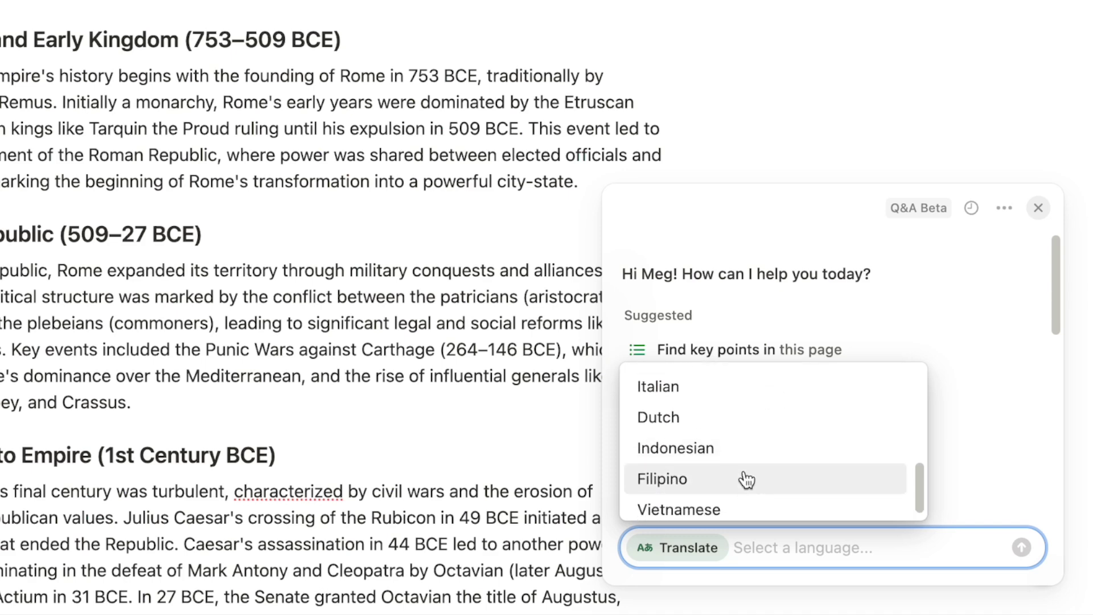
pyautogui.scroll(3, 745, 478)
pyautogui.scroll(2, 746, 481)
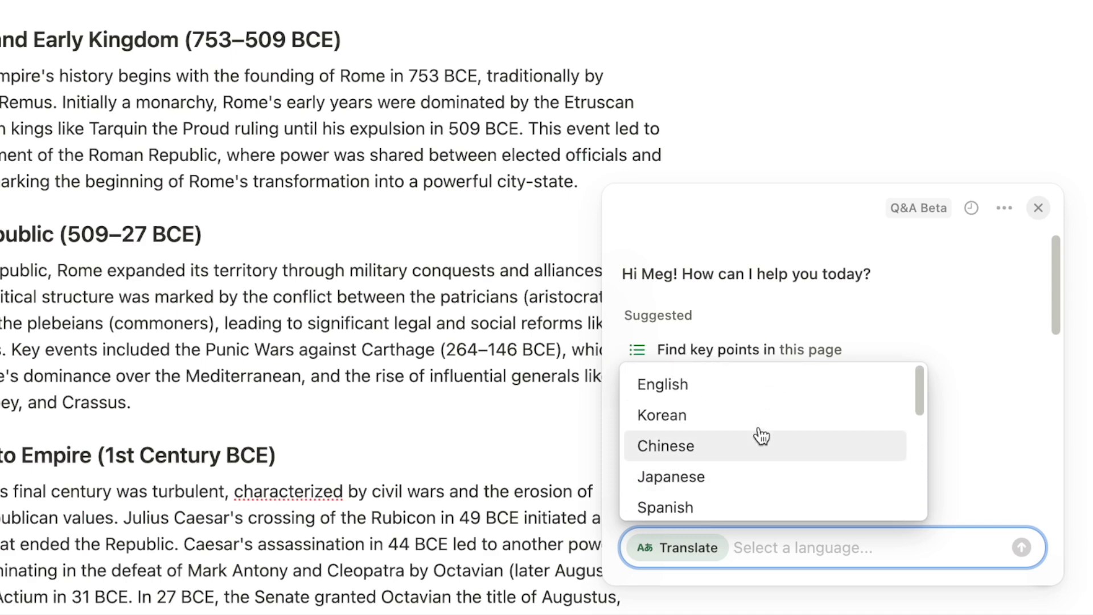
pyautogui.scroll(-2, 759, 434)
pyautogui.click(698, 417)
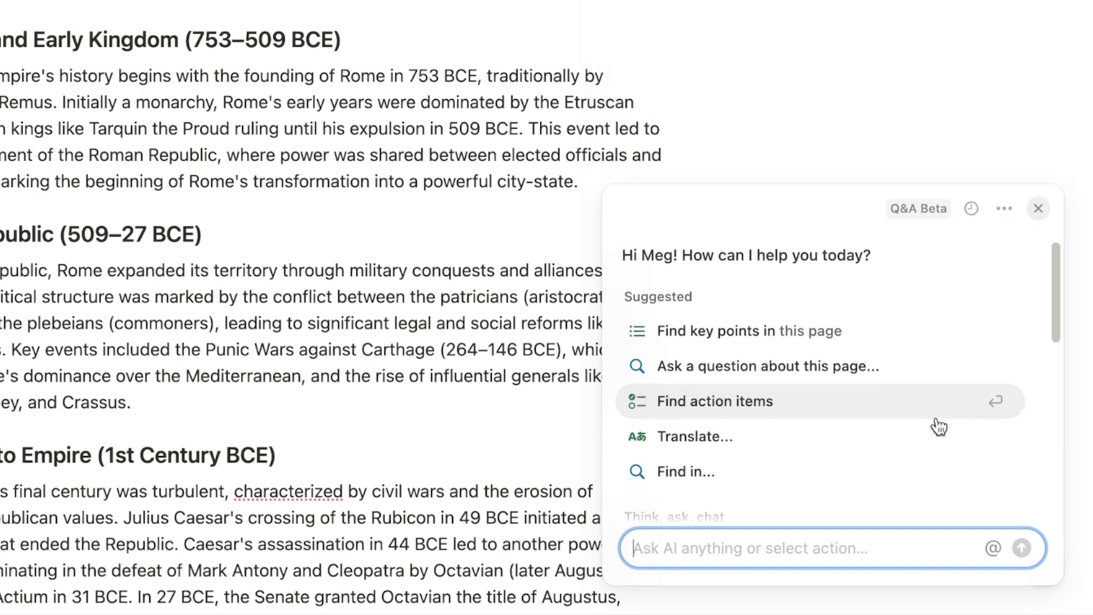
pyautogui.scroll(-1, 936, 428)
pyautogui.scroll(-2, 940, 426)
pyautogui.scroll(-1, 940, 425)
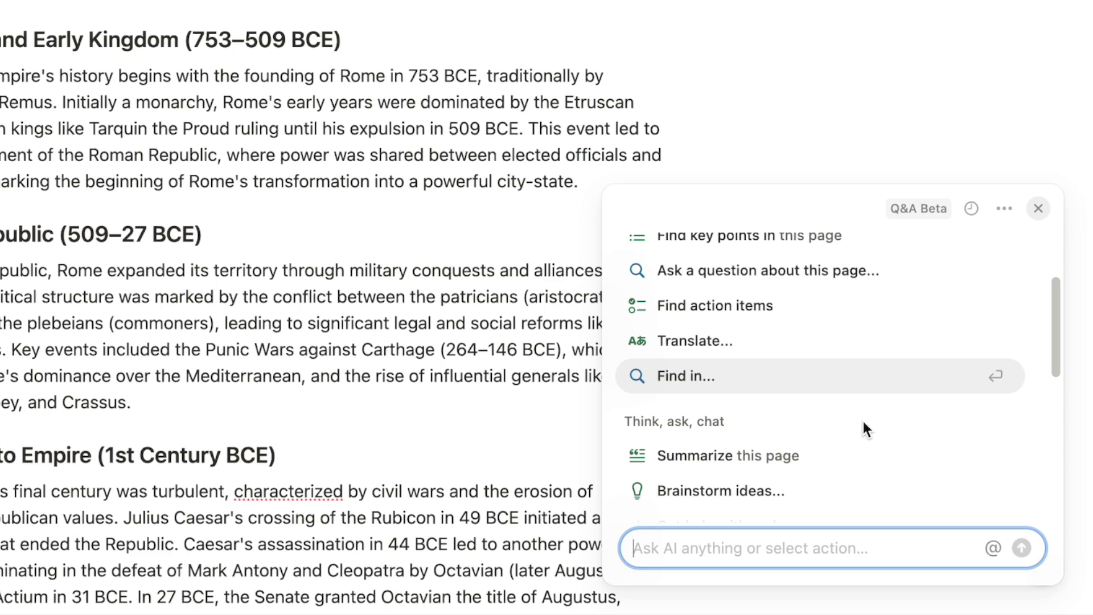
pyautogui.scroll(-1, 863, 424)
pyautogui.scroll(-2, 862, 424)
pyautogui.scroll(-1, 863, 426)
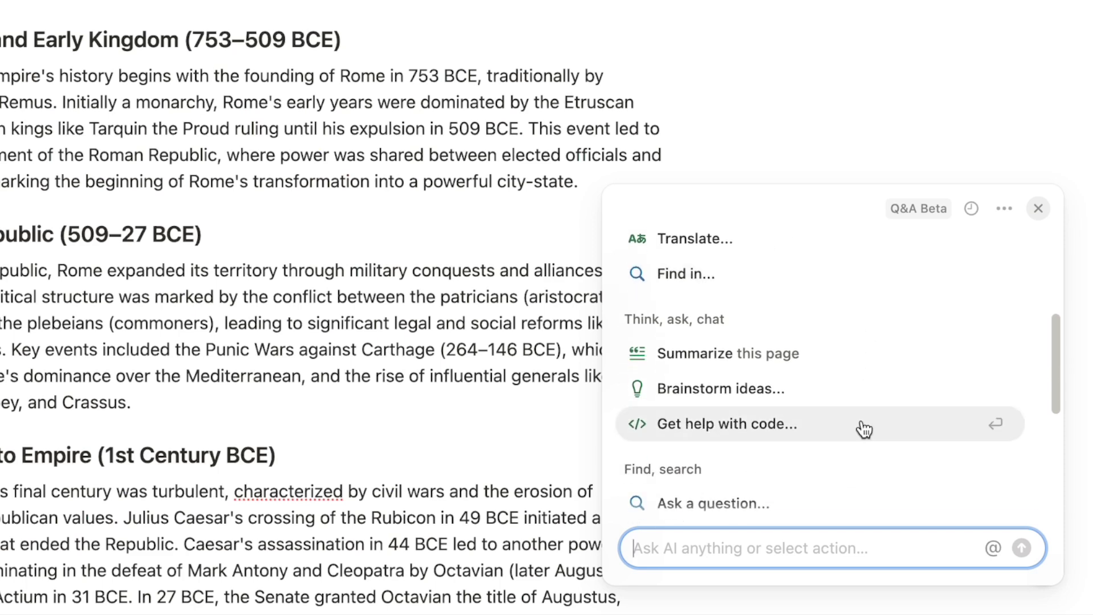
pyautogui.scroll(-3, 861, 428)
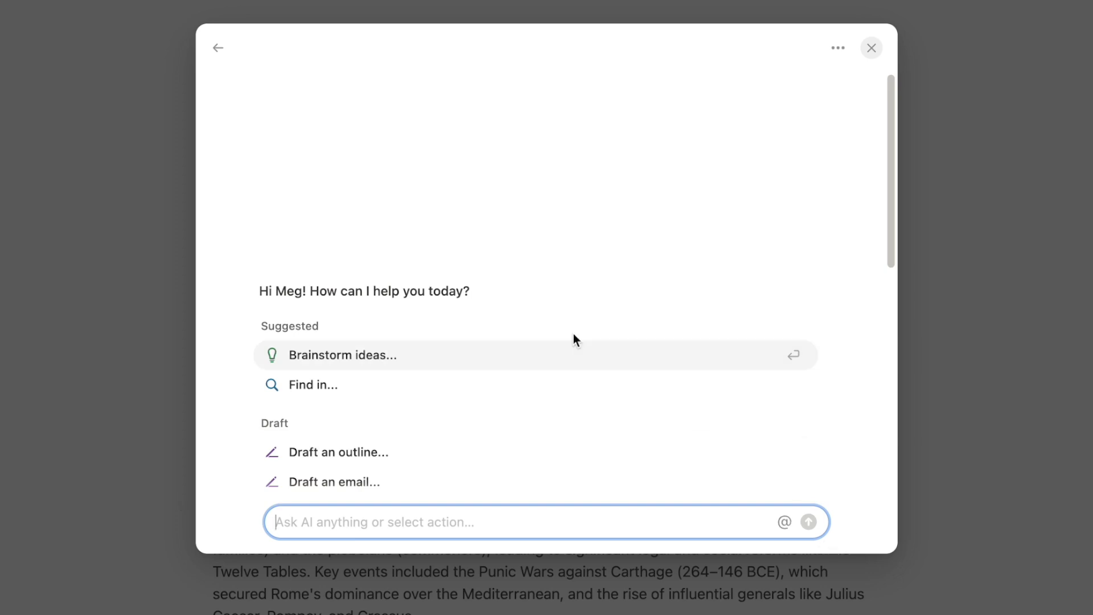
pyautogui.scroll(-2, 563, 332)
pyautogui.scroll(-2, 552, 329)
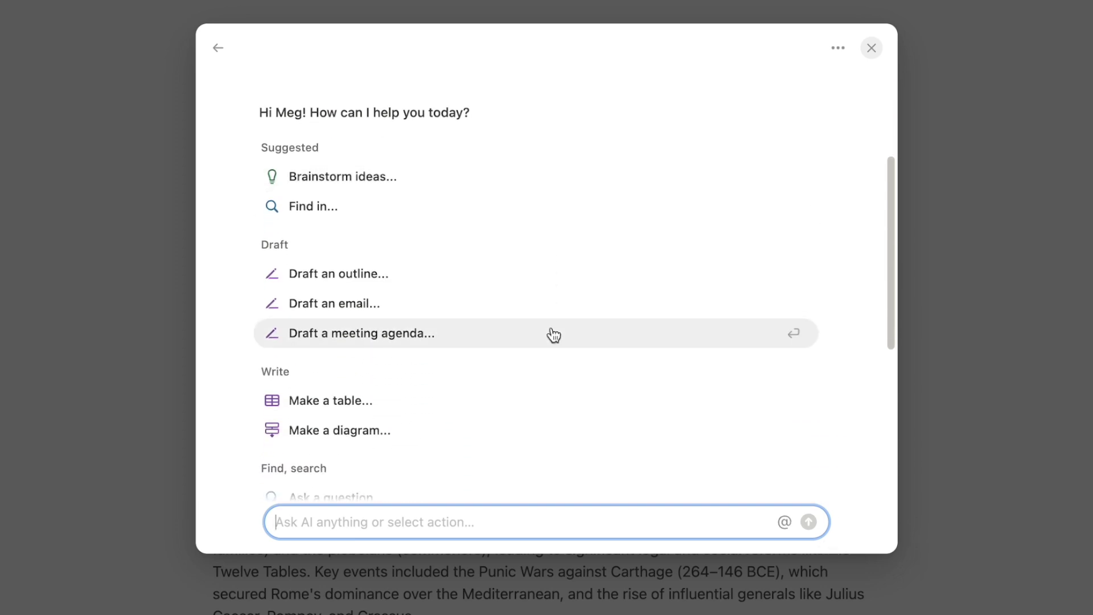
pyautogui.scroll(-1, 554, 335)
pyautogui.scroll(-1, 553, 334)
pyautogui.scroll(-2, 552, 333)
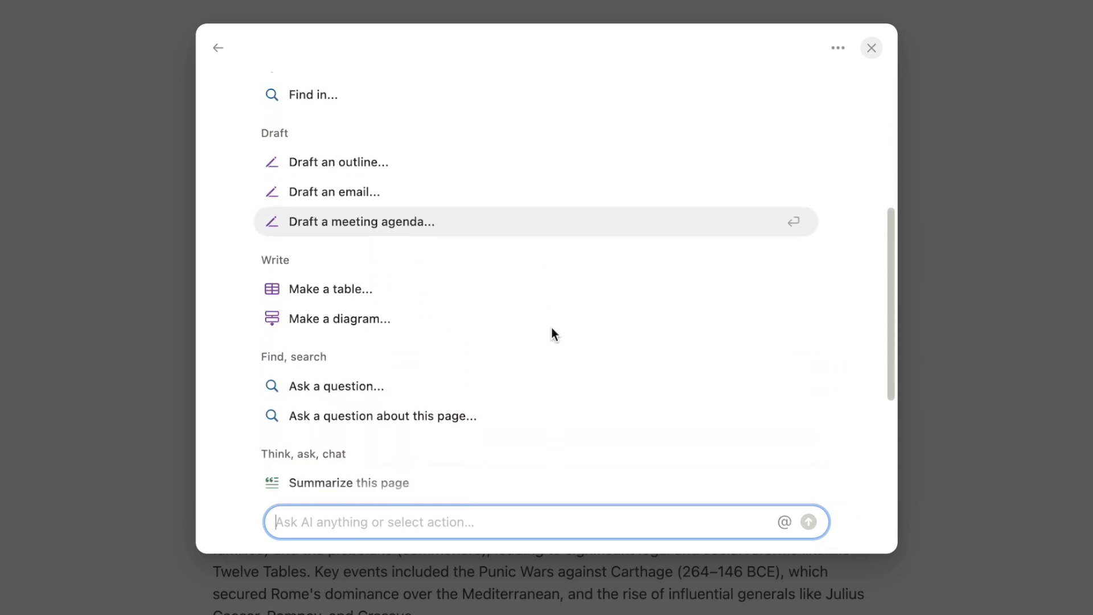
pyautogui.scroll(-5, 553, 334)
pyautogui.scroll(3, 552, 333)
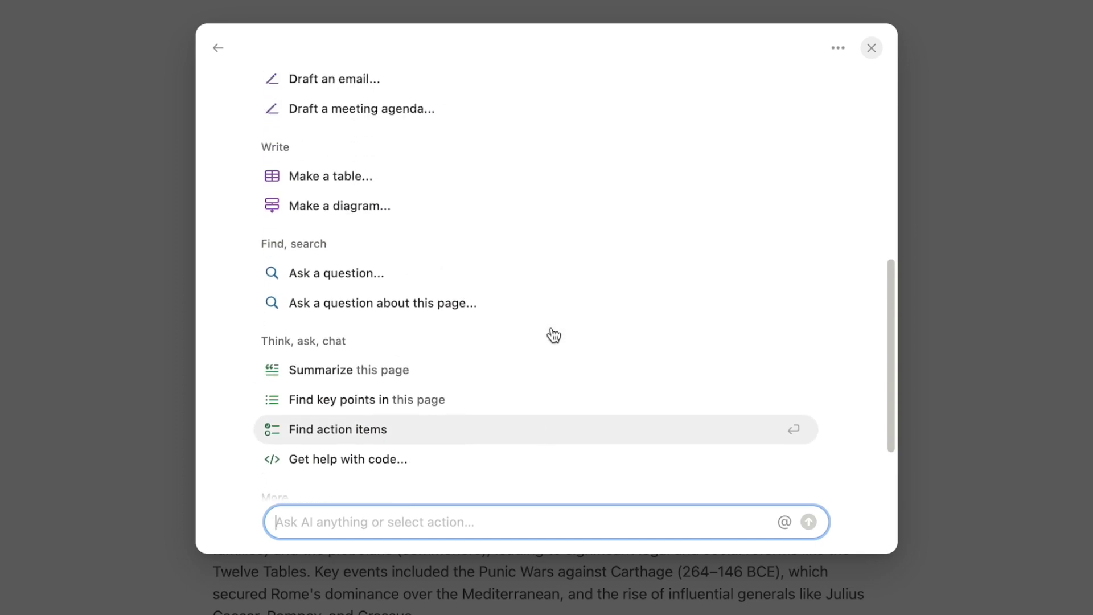
pyautogui.scroll(7, 552, 332)
pyautogui.scroll(1, 552, 329)
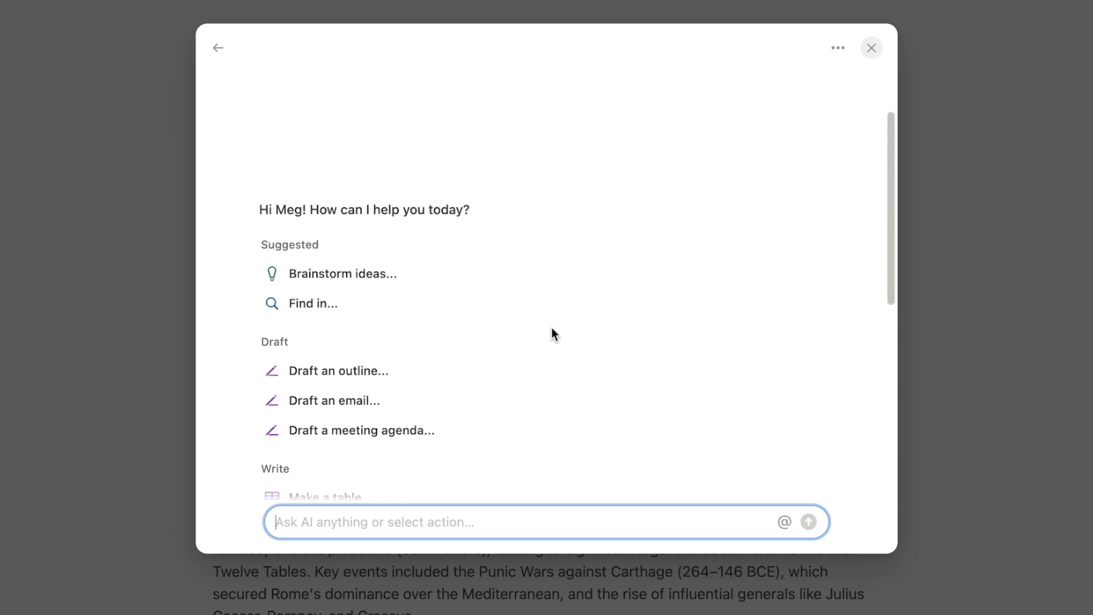
pyautogui.scroll(2, 552, 334)
pyautogui.scroll(-2, 413, 385)
pyautogui.scroll(-2, 449, 242)
pyautogui.scroll(-5, 361, 480)
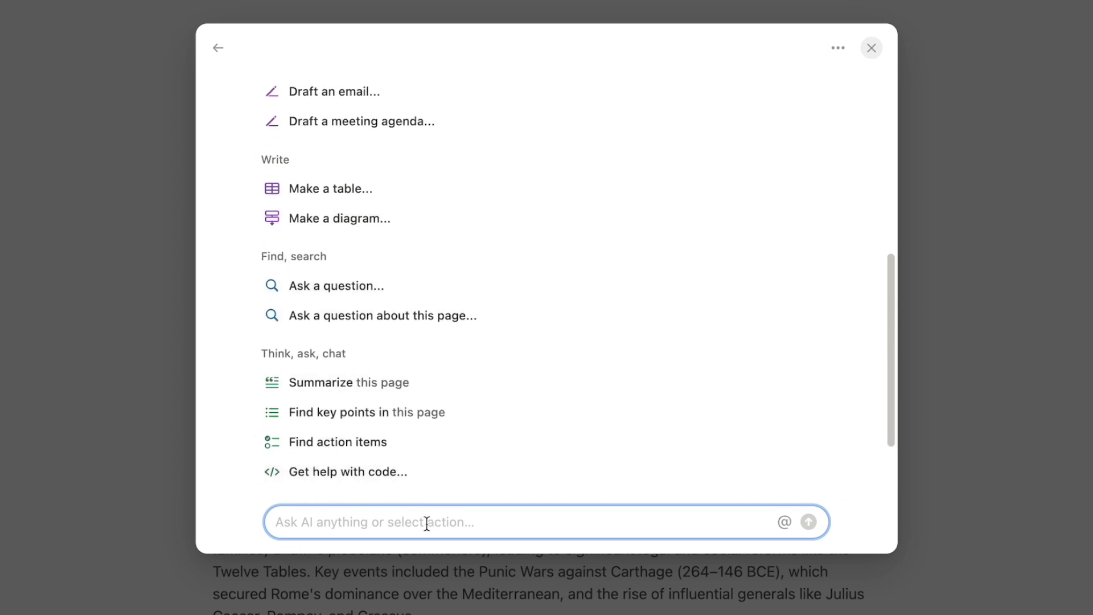